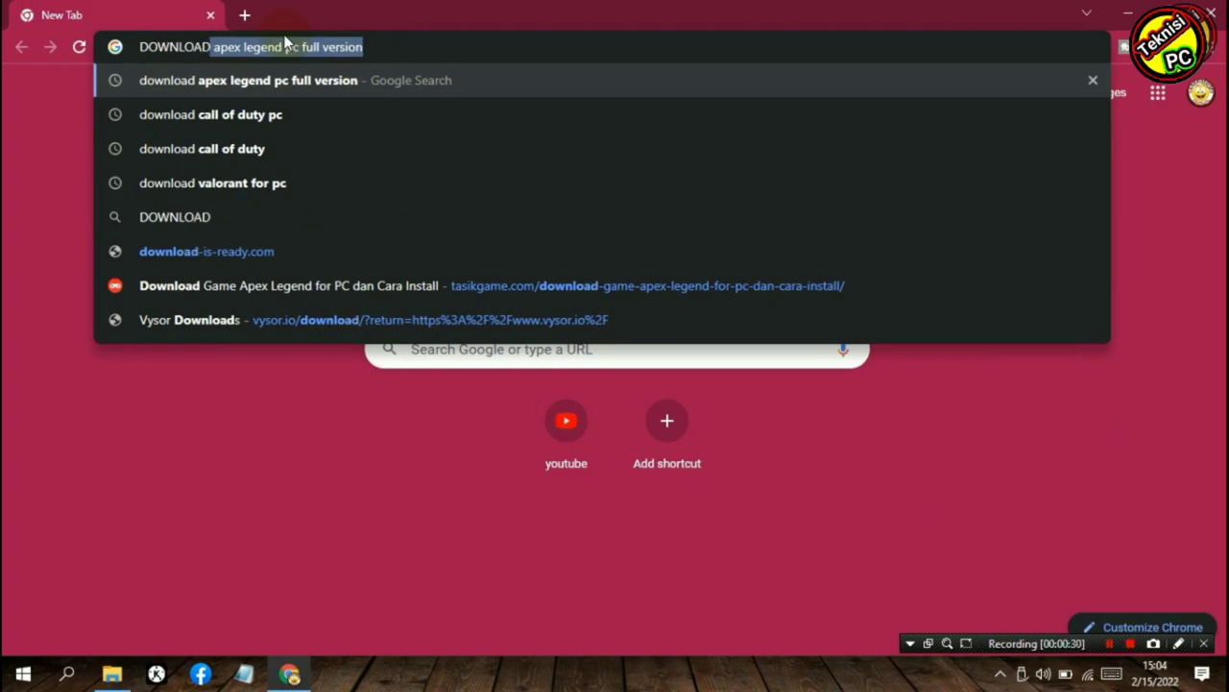
Search the web for "DOWNLOAD MEDIA CREATION TOOL TERBARU" and open Microsoft's Windows 10 download page from the results
text(C)
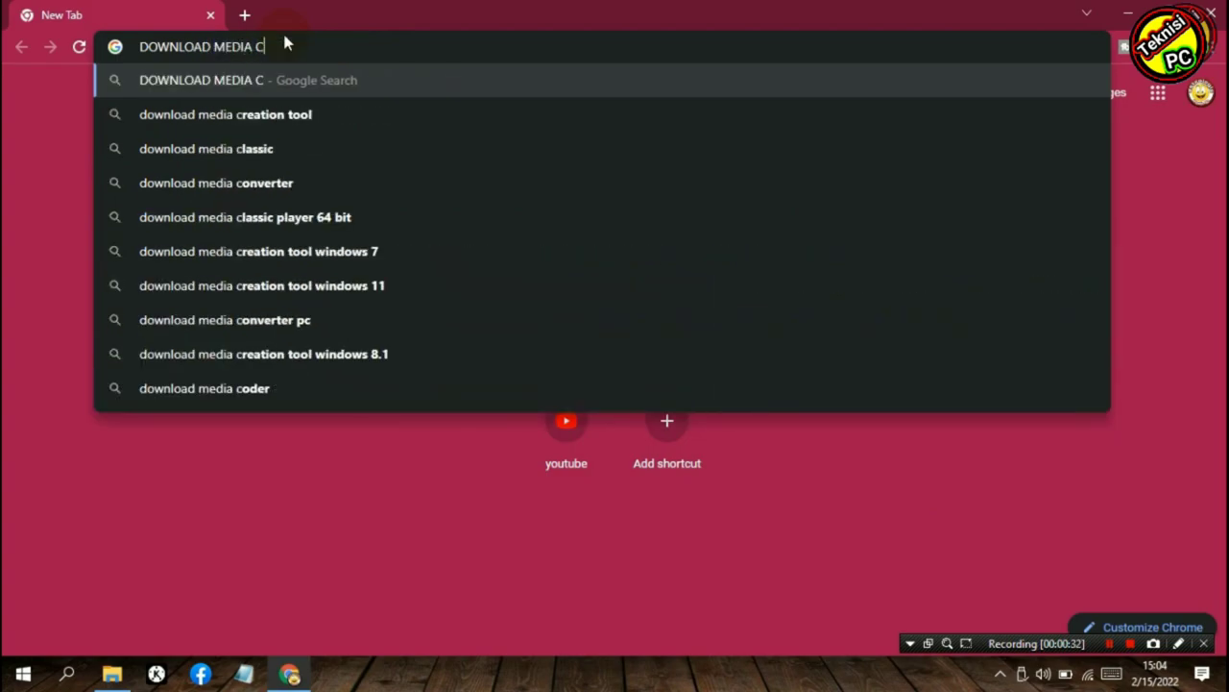
text(REATI)
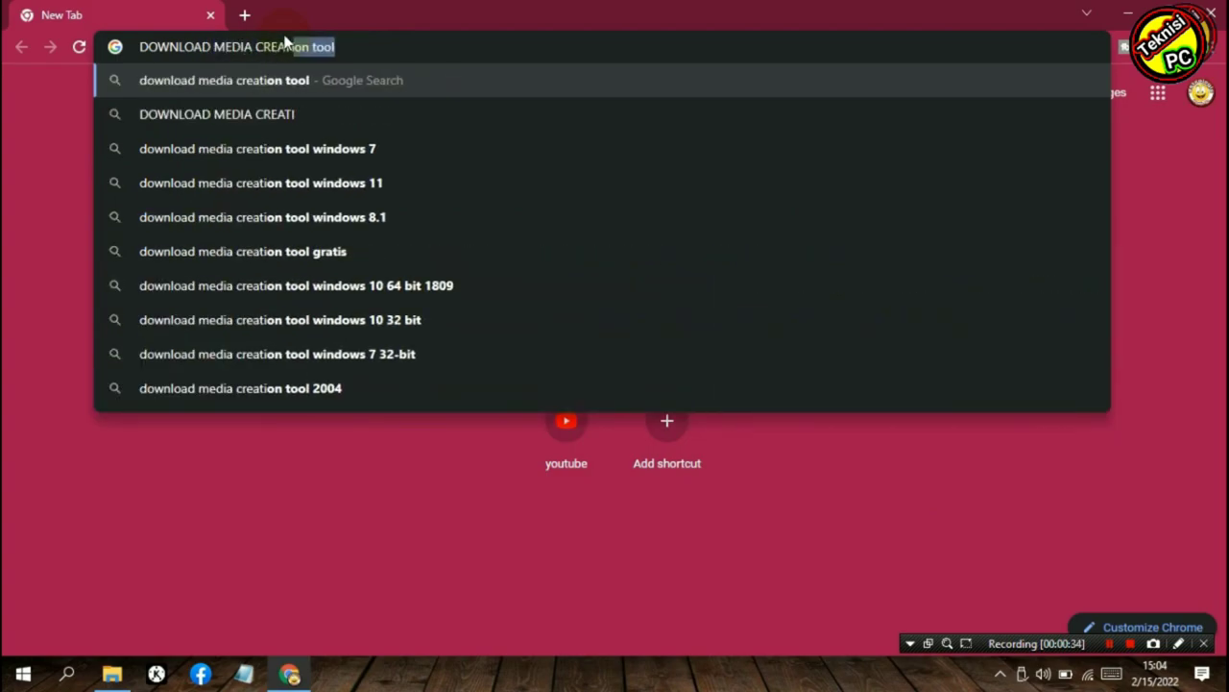
text(ON TOOL )
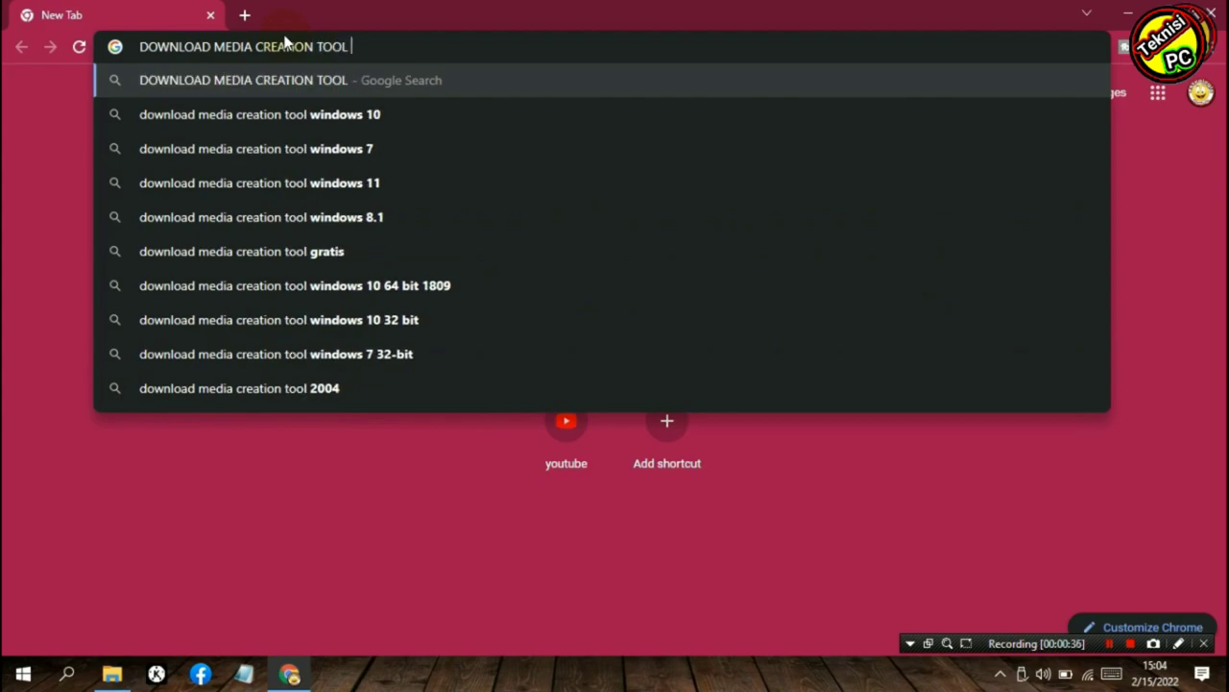
text(TERBARU)
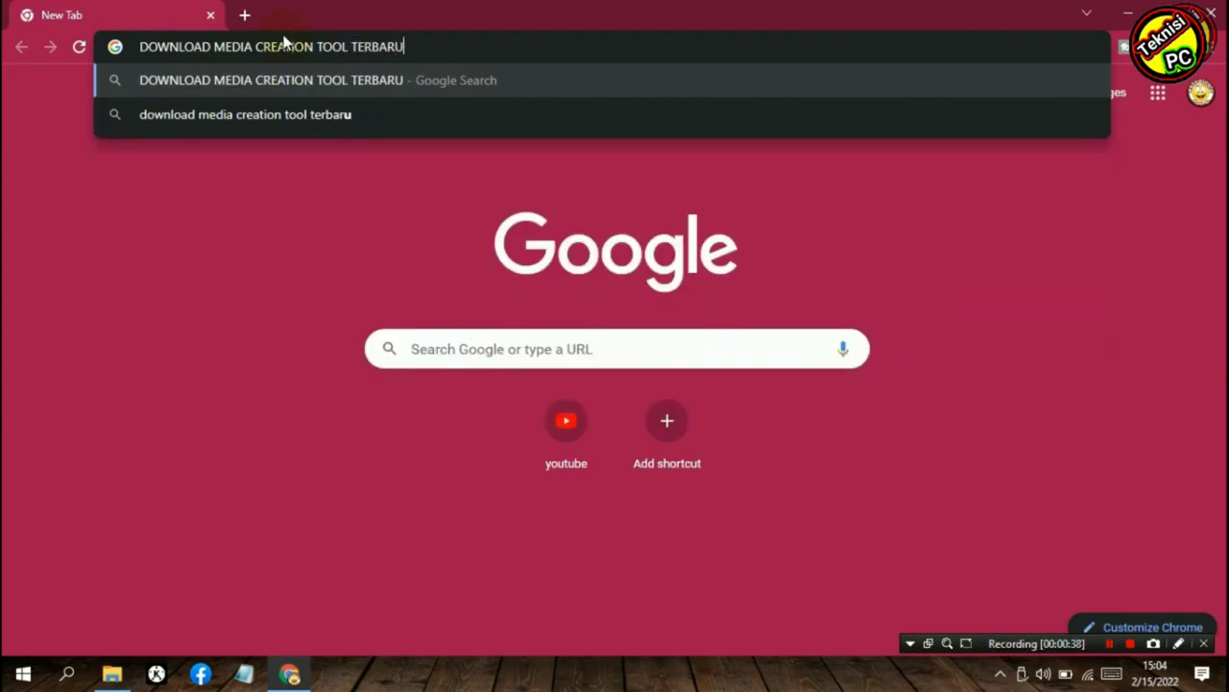
key(Return)
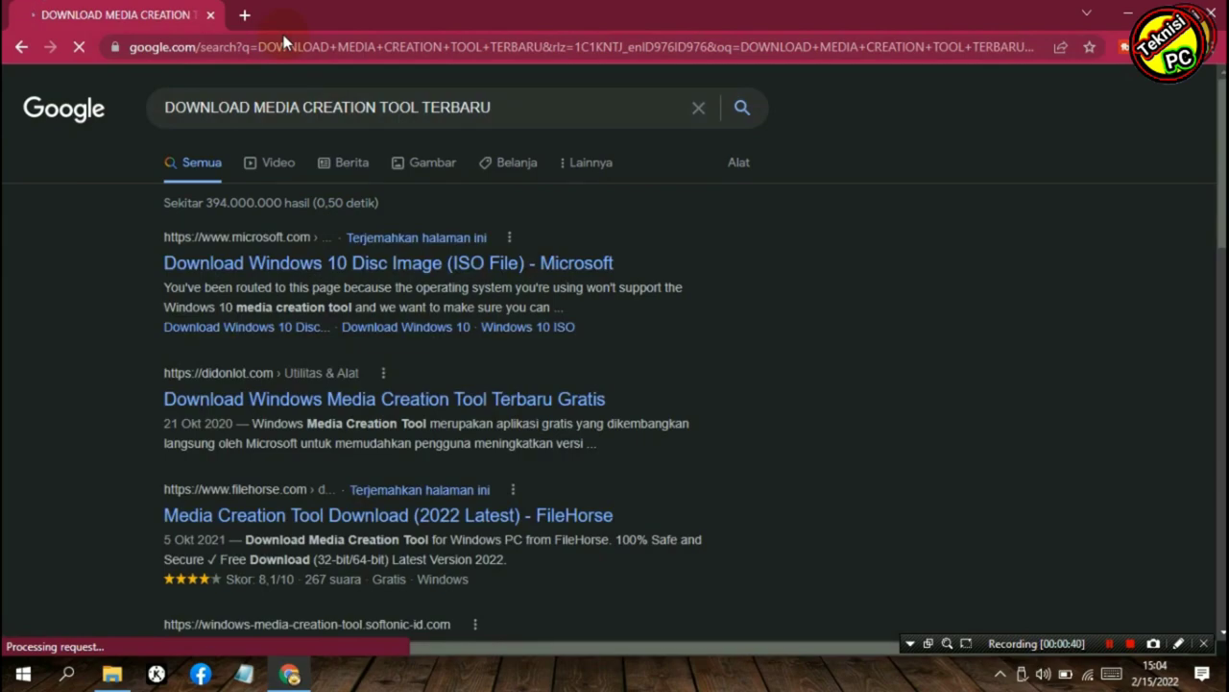
click(329, 271)
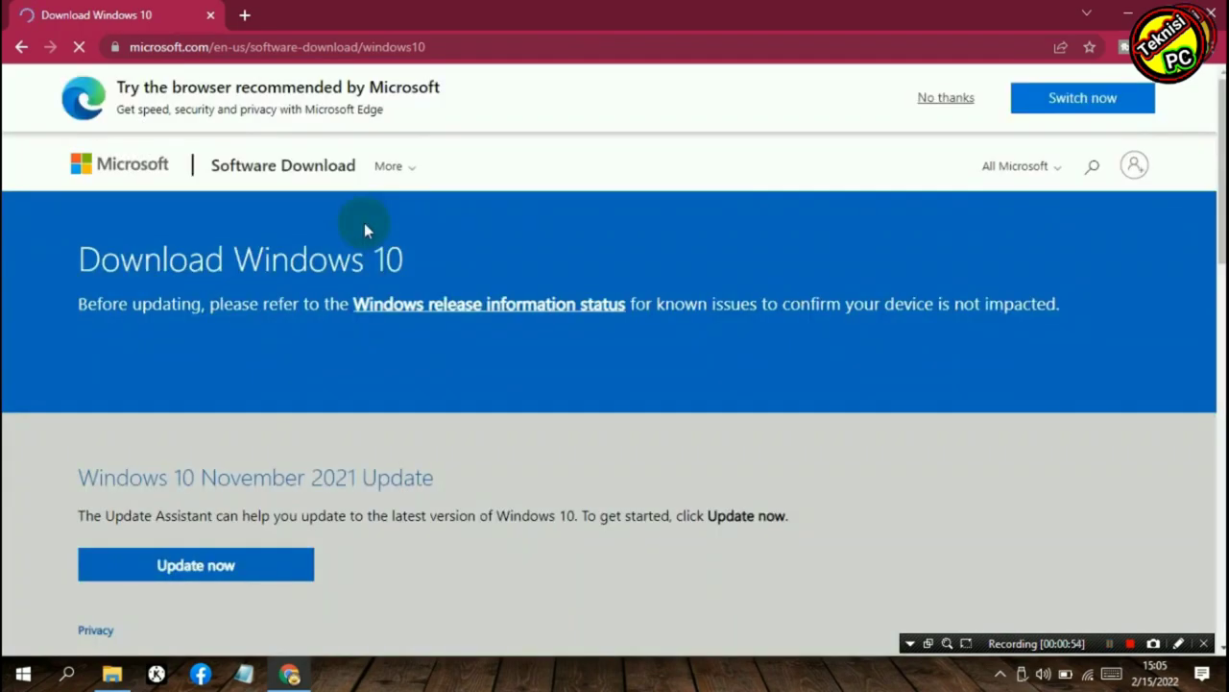
Download the Windows 10 media creation tool as MediaCreationTool21H2.exe, and close the browser and the download dialog
scroll(413, 269, down, 8)
scroll(419, 277, up, 1)
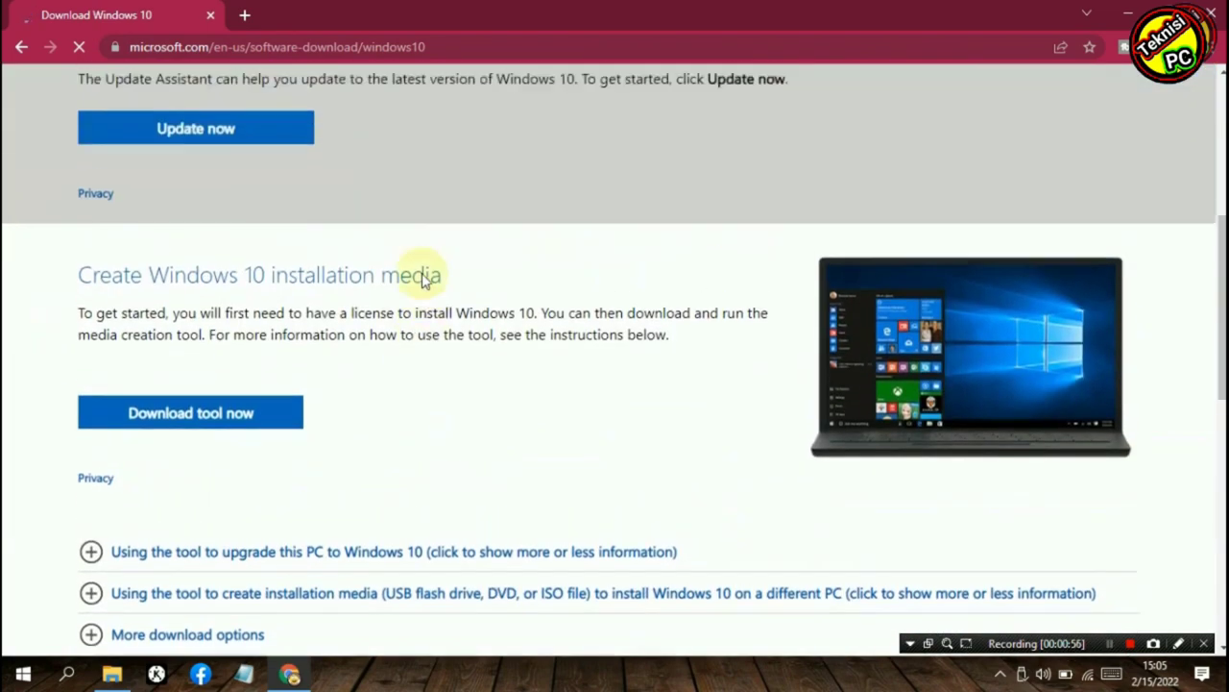
scroll(428, 281, down, 1)
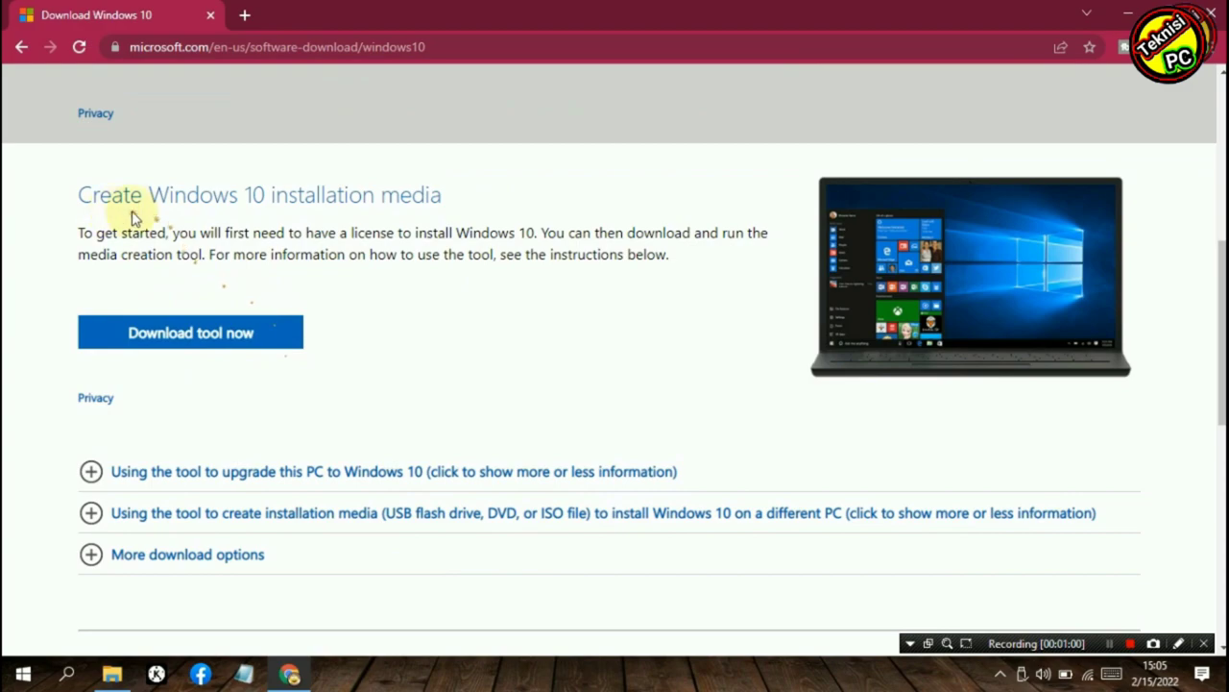
click(239, 336)
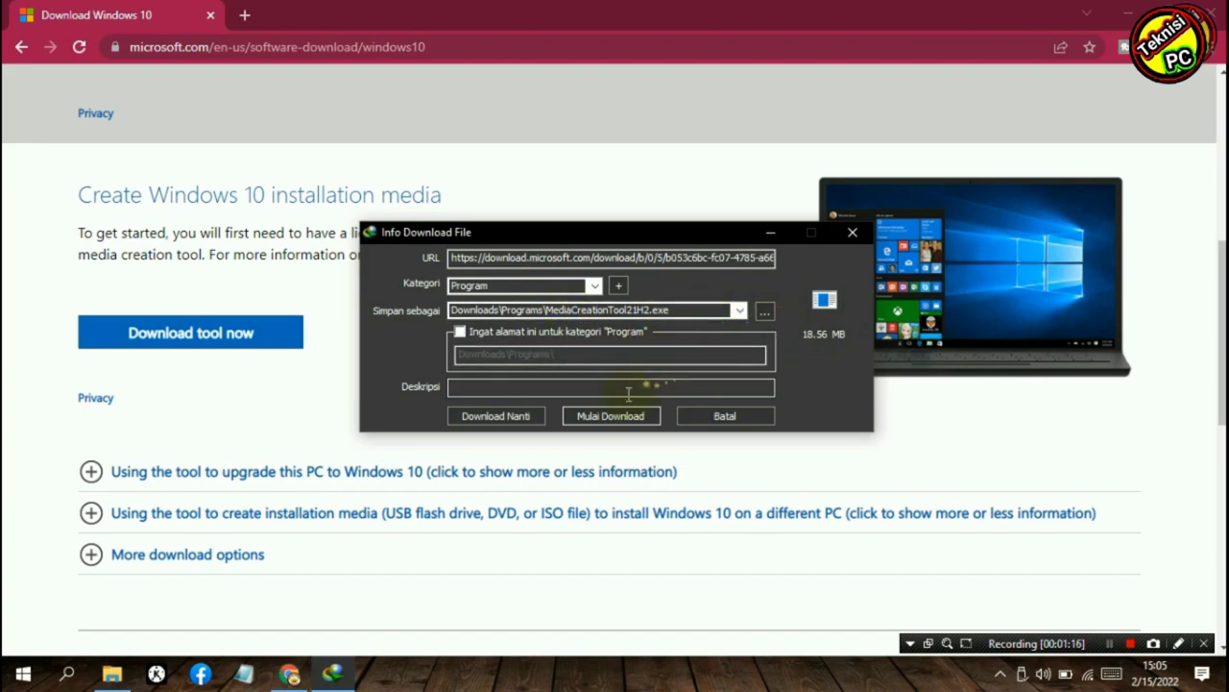
click(611, 415)
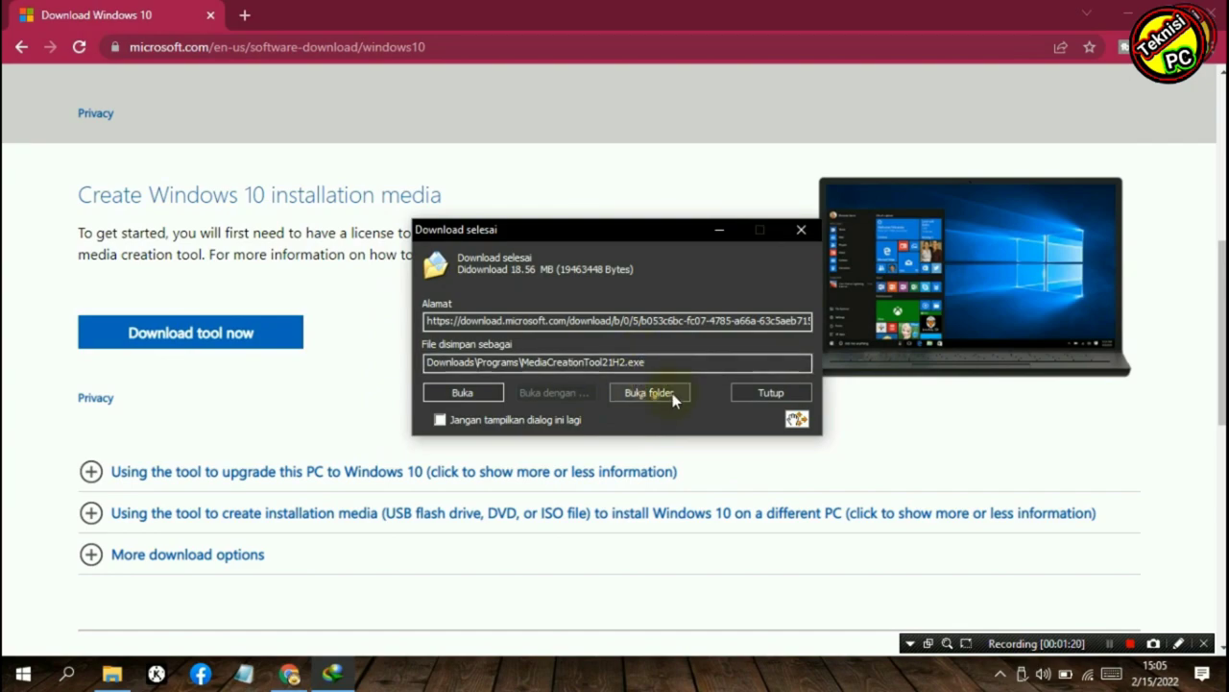
click(1221, 18)
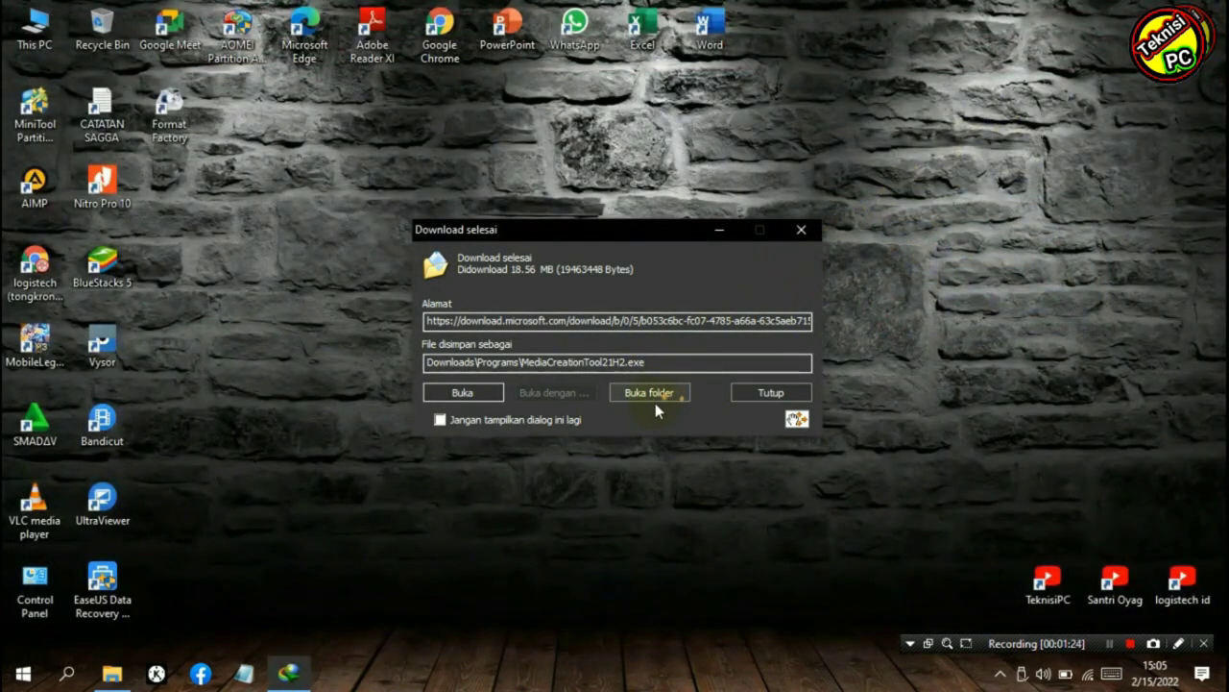
click(766, 393)
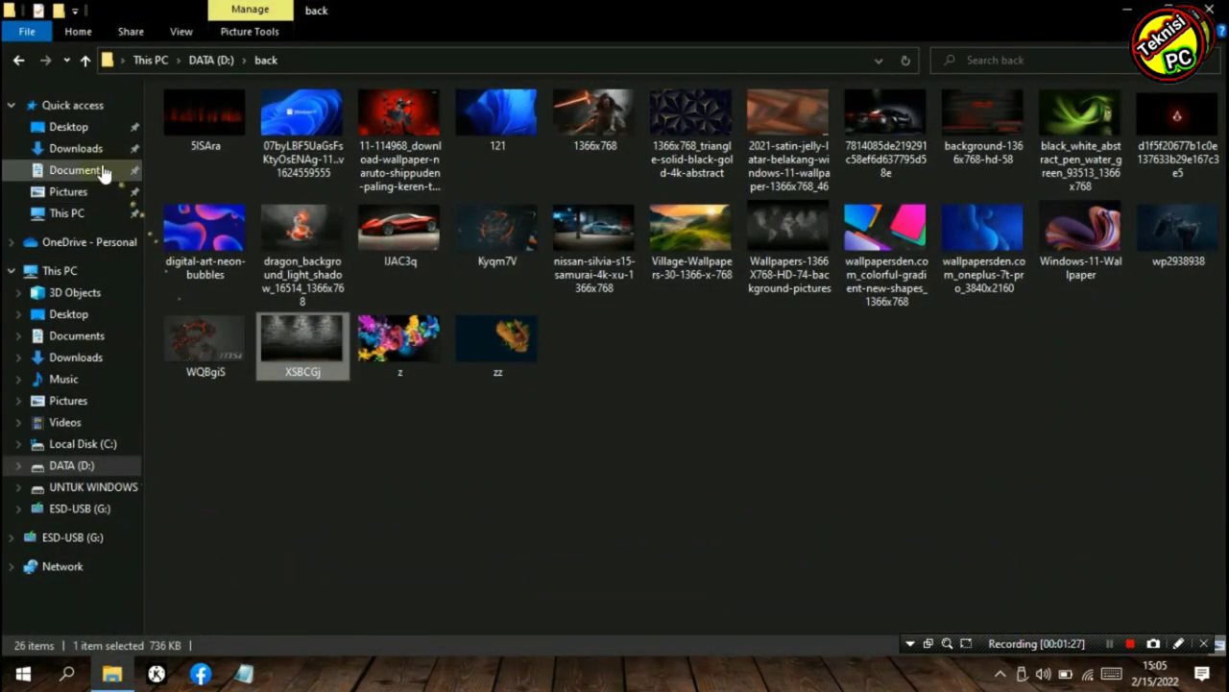
Run MediaCreationTool21H2 from the Downloads folder and close the file window
click(76, 147)
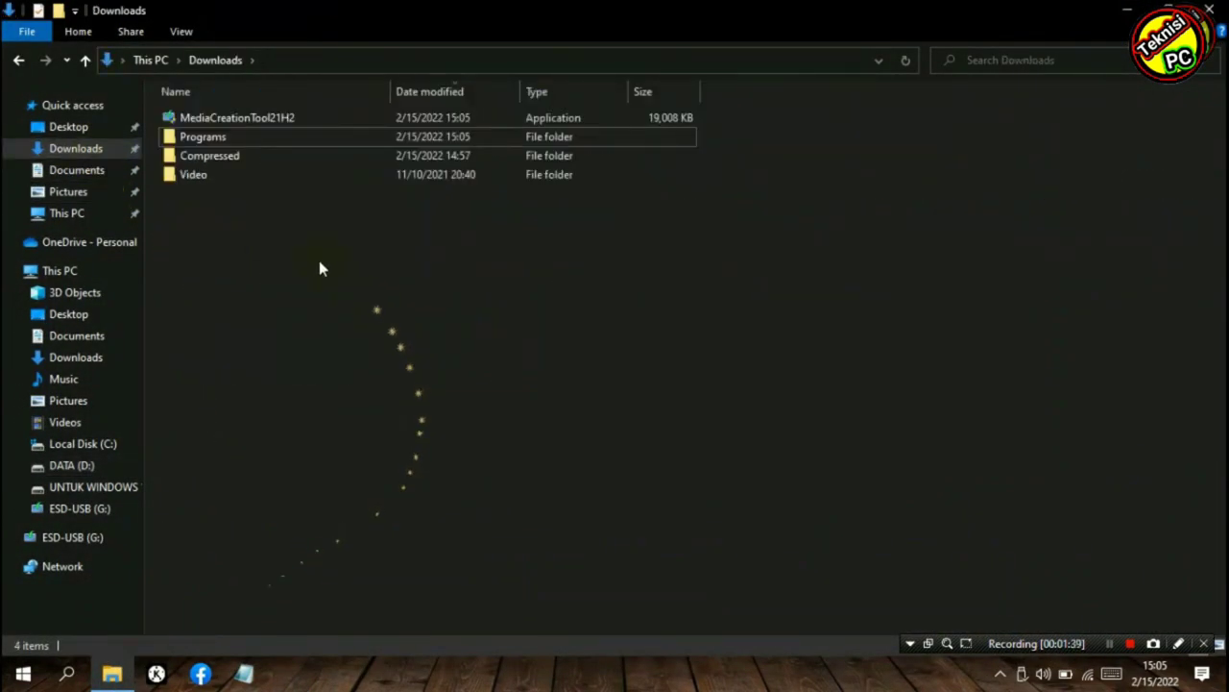
click(274, 118)
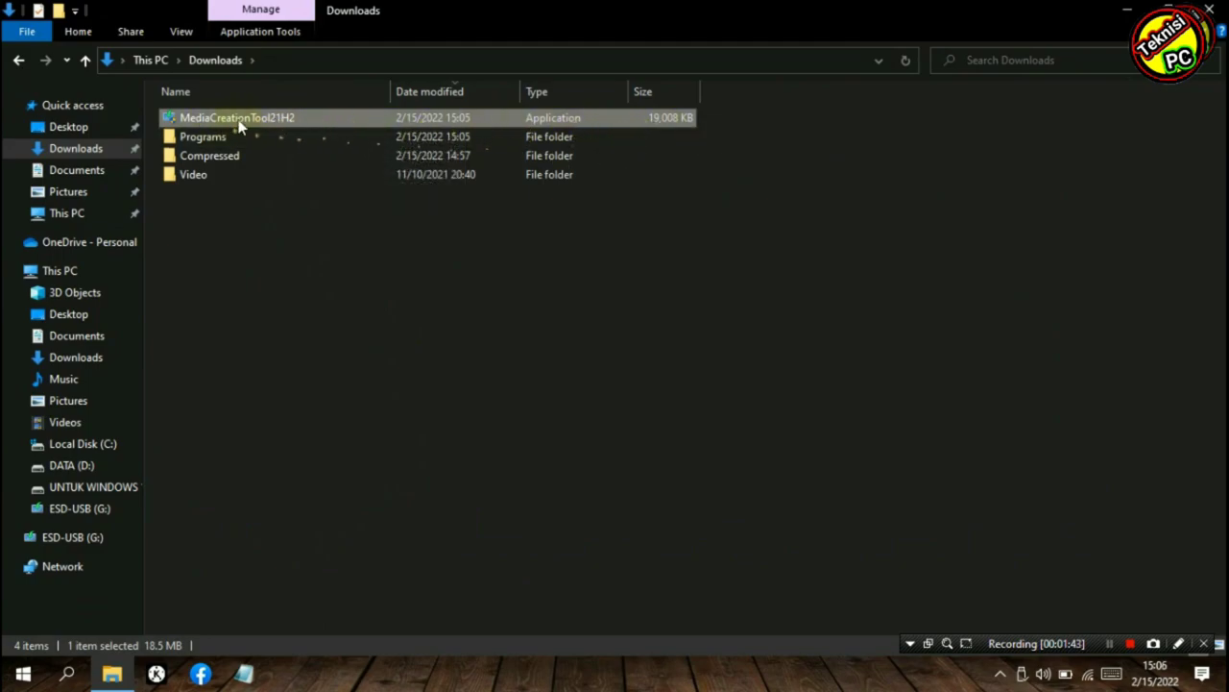
mouse_move(262, 128)
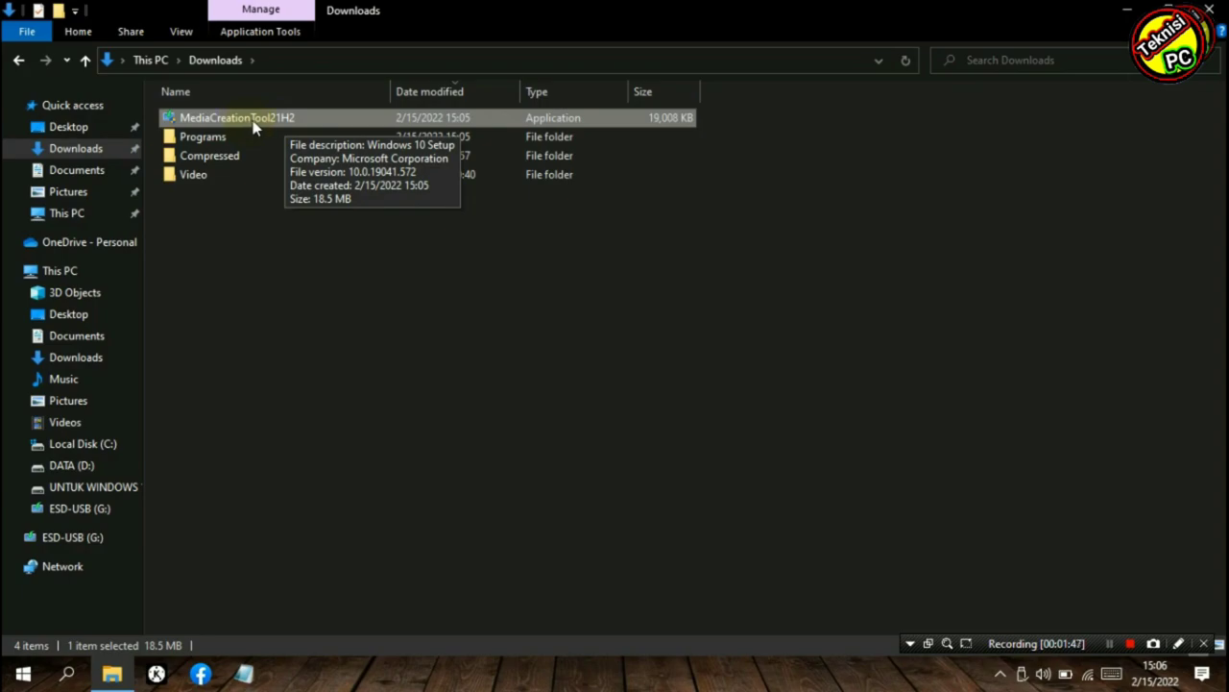
double_click(254, 123)
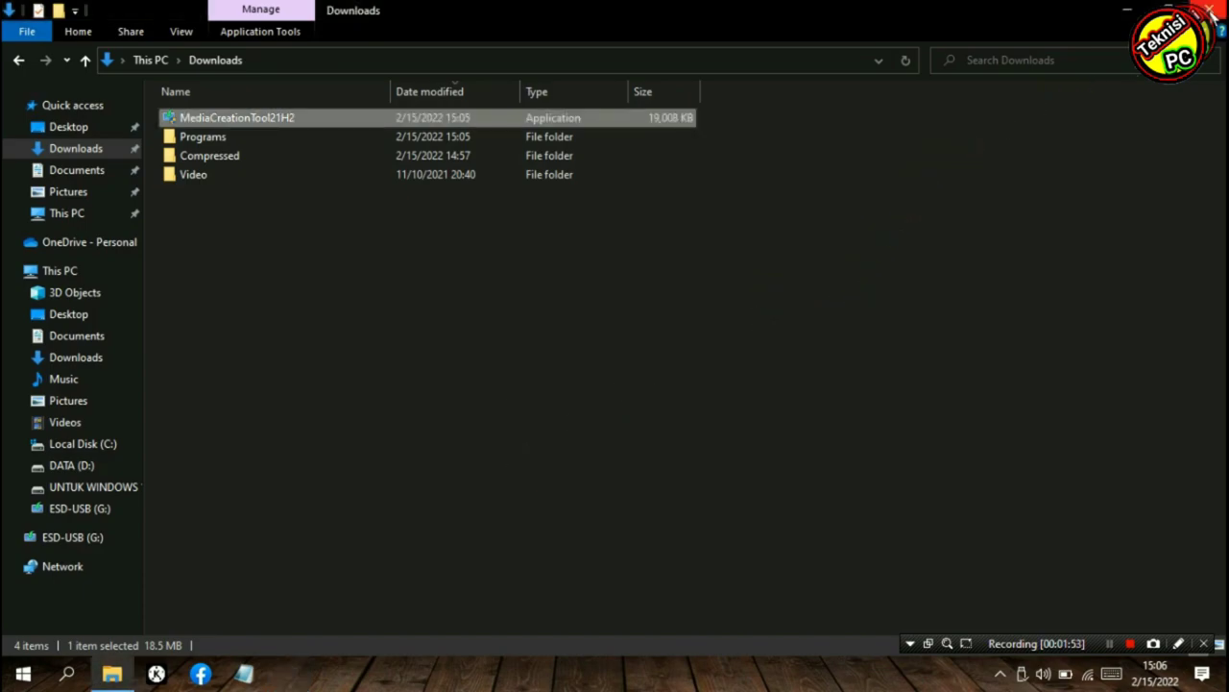
click(1213, 12)
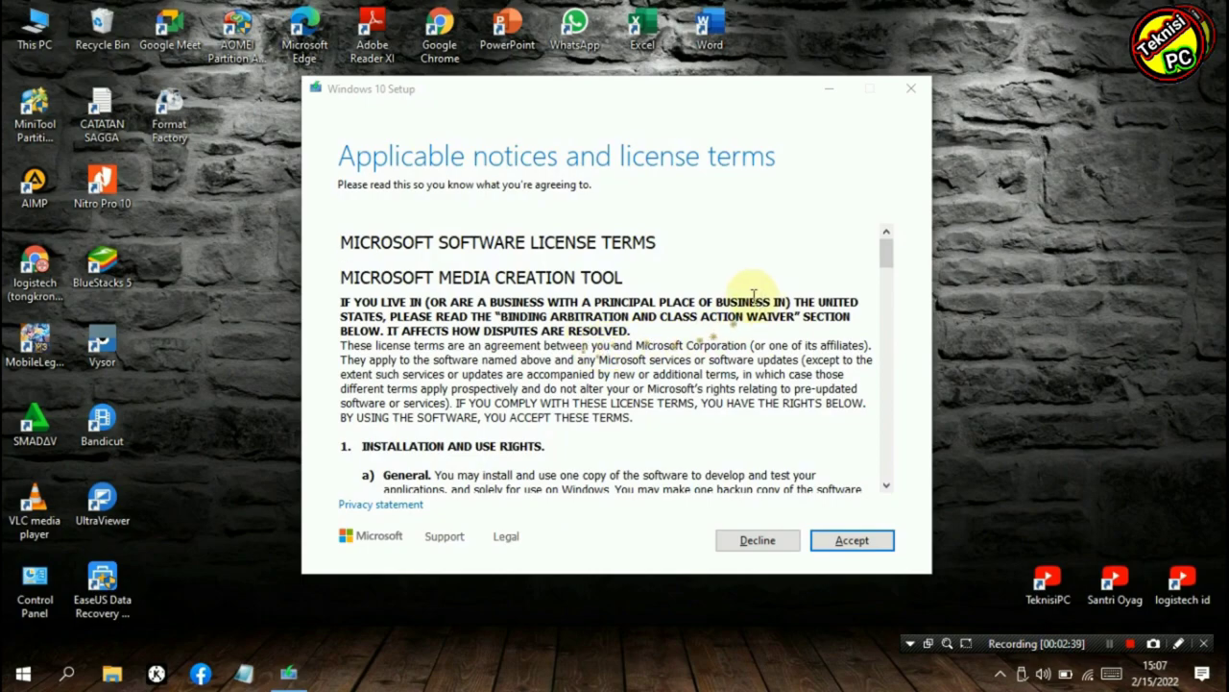
Accept the Microsoft license terms and choose to create installation media for another PC
scroll(688, 397, down, 10)
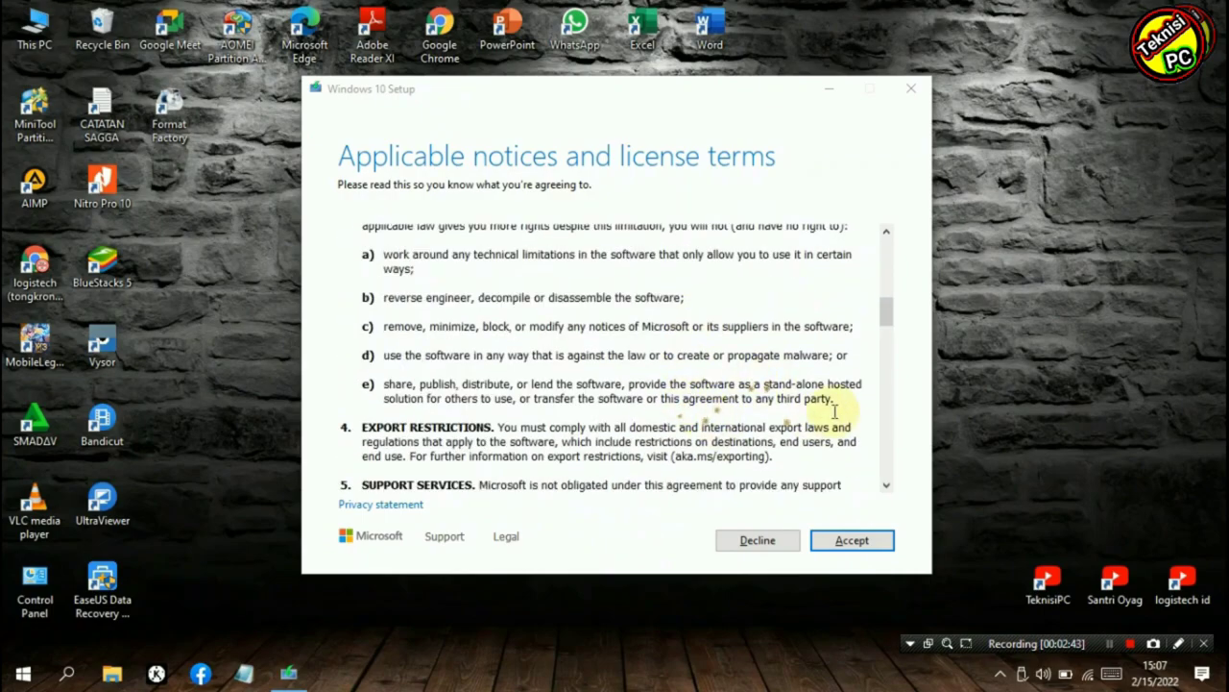
click(866, 549)
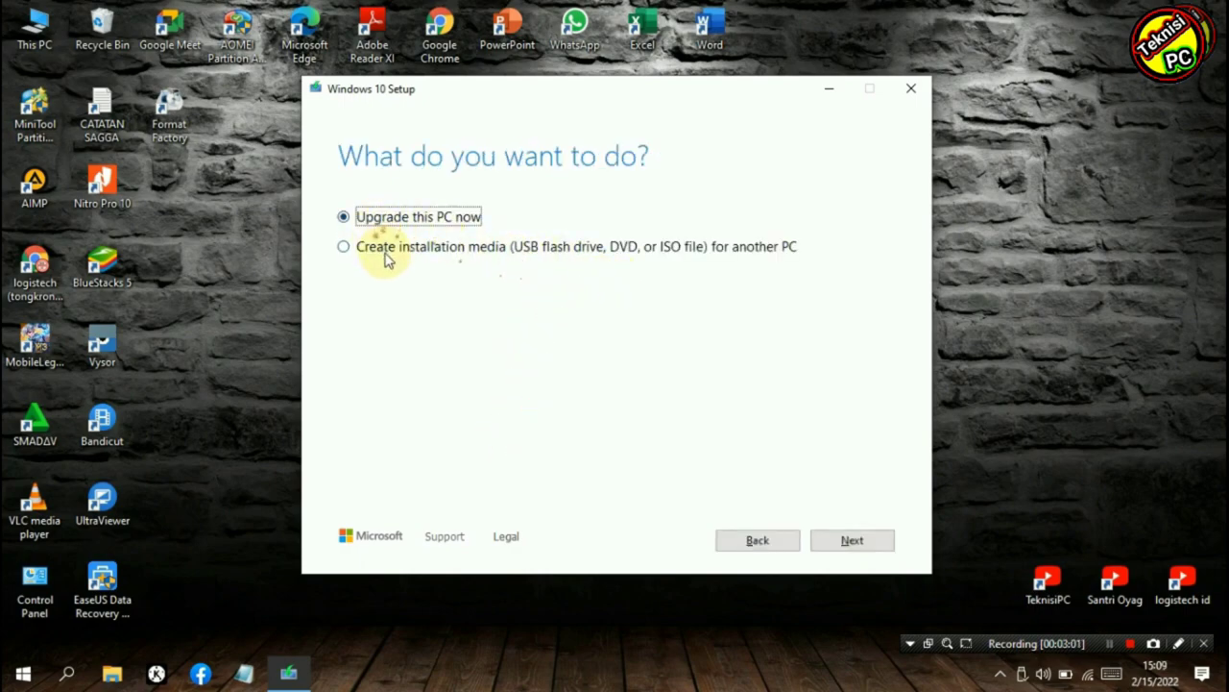
click(442, 254)
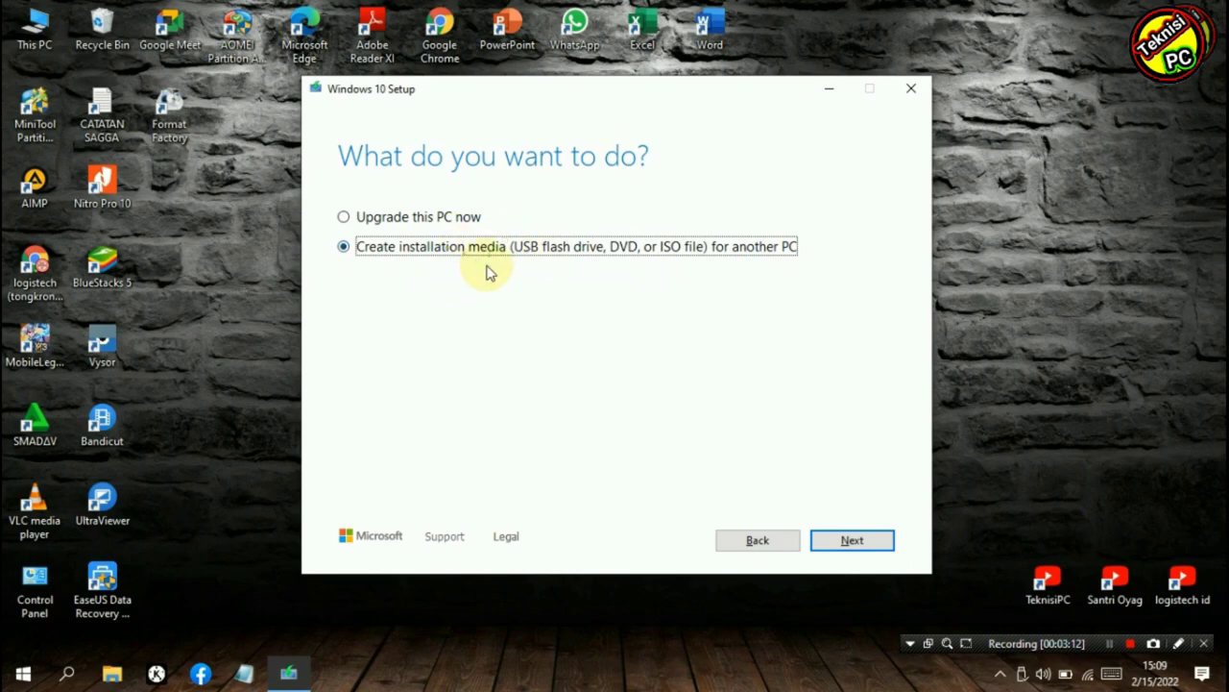
click(859, 541)
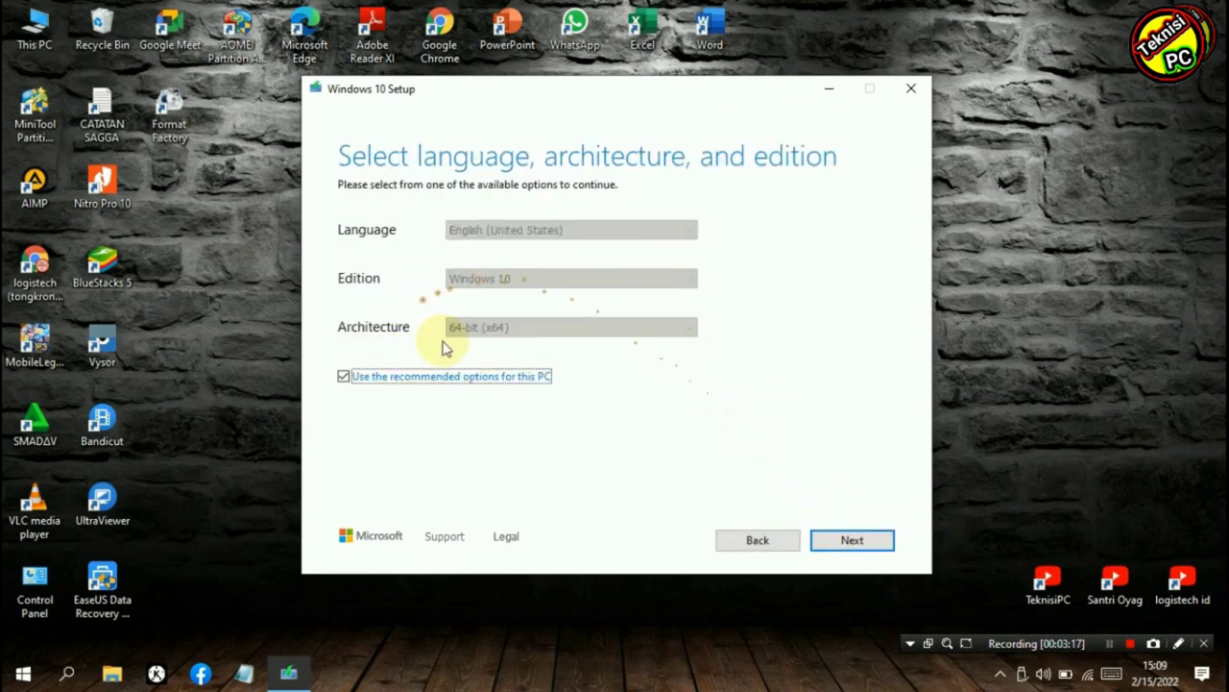
Turn off the recommended options to examine the available installation languages, and turn the recommended options back on
click(358, 377)
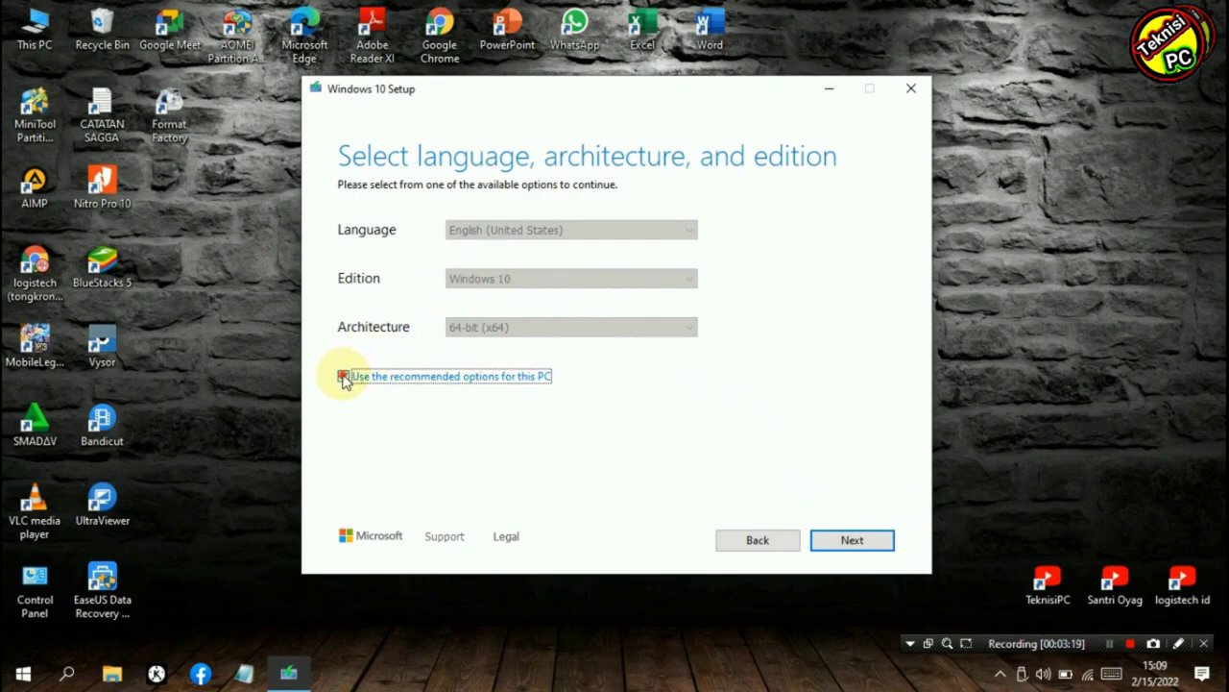
click(531, 233)
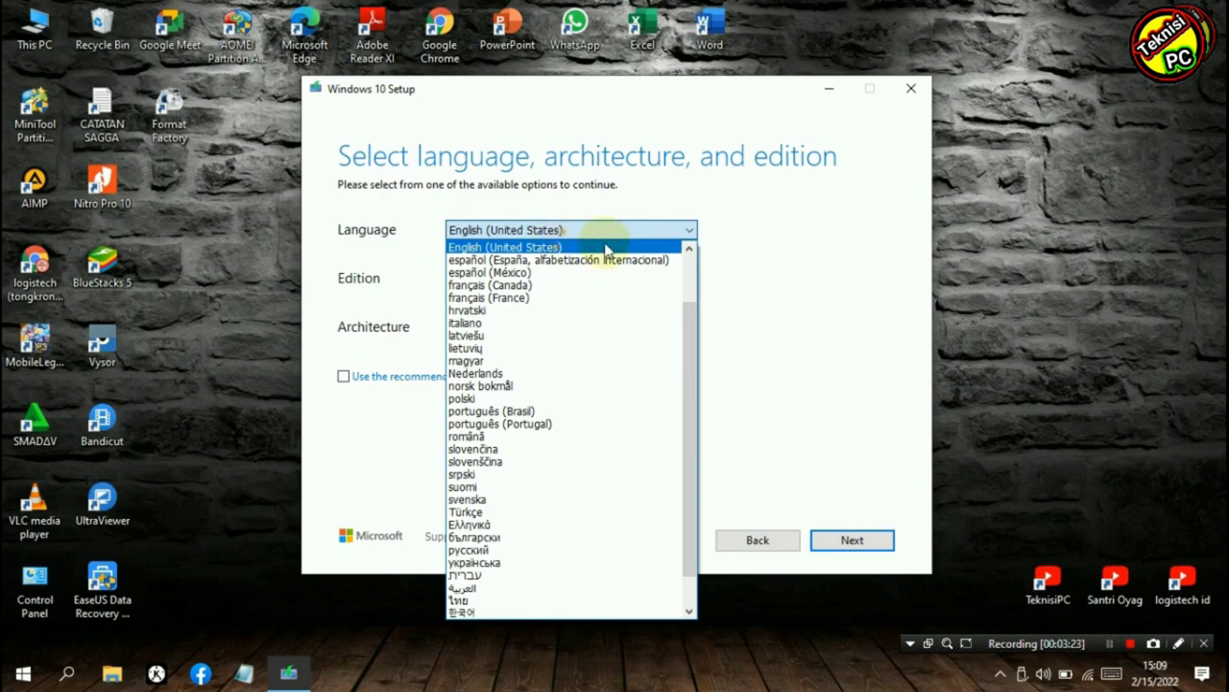
scroll(696, 408, down, 1)
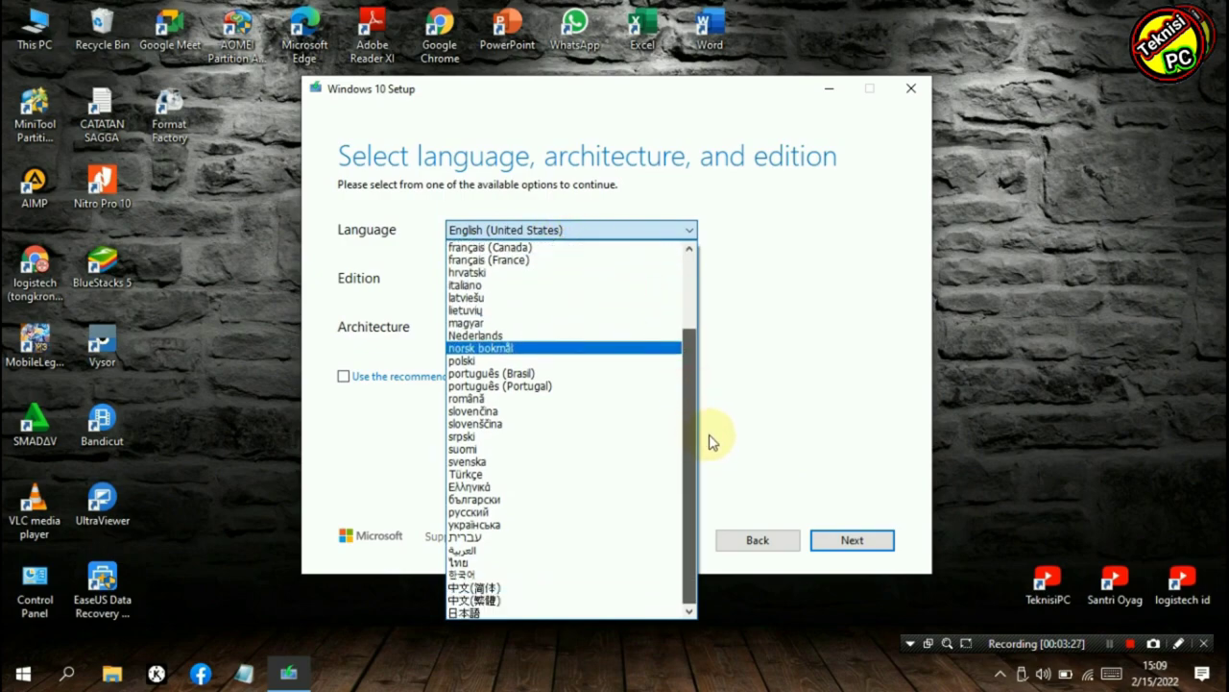
click(580, 229)
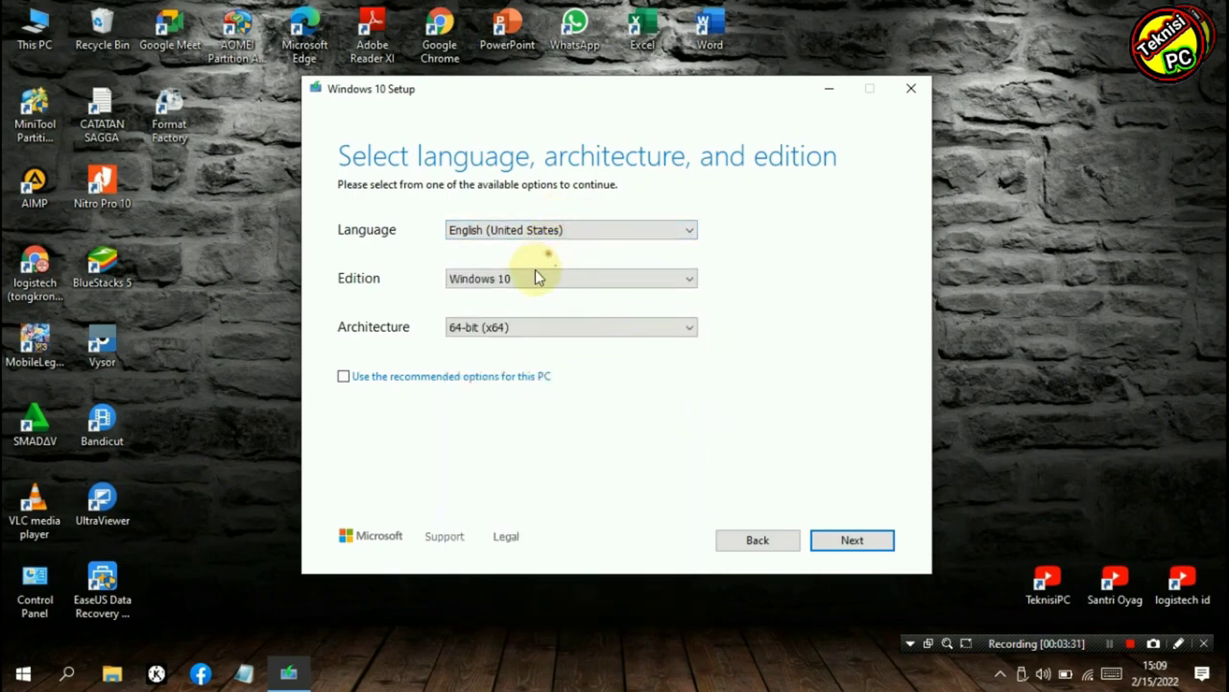
click(344, 376)
Create the installation media on the USB flash drive G: (ESD-USB) using the recommended options, and finish the setup
click(850, 536)
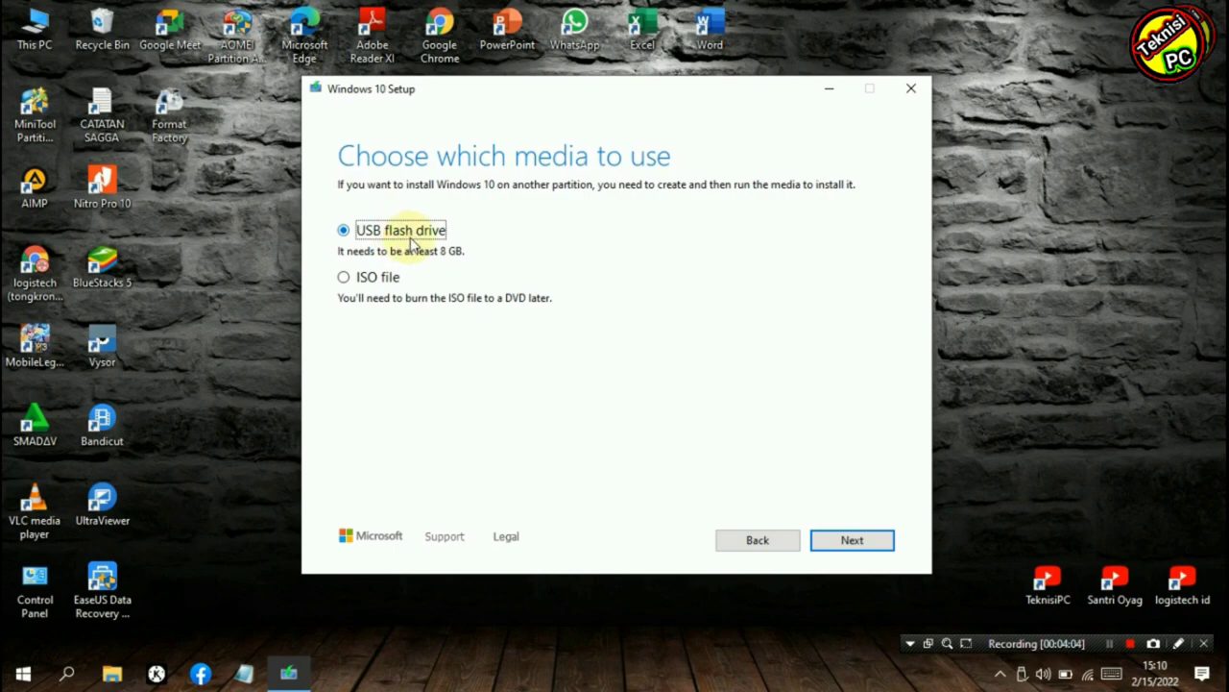
click(852, 541)
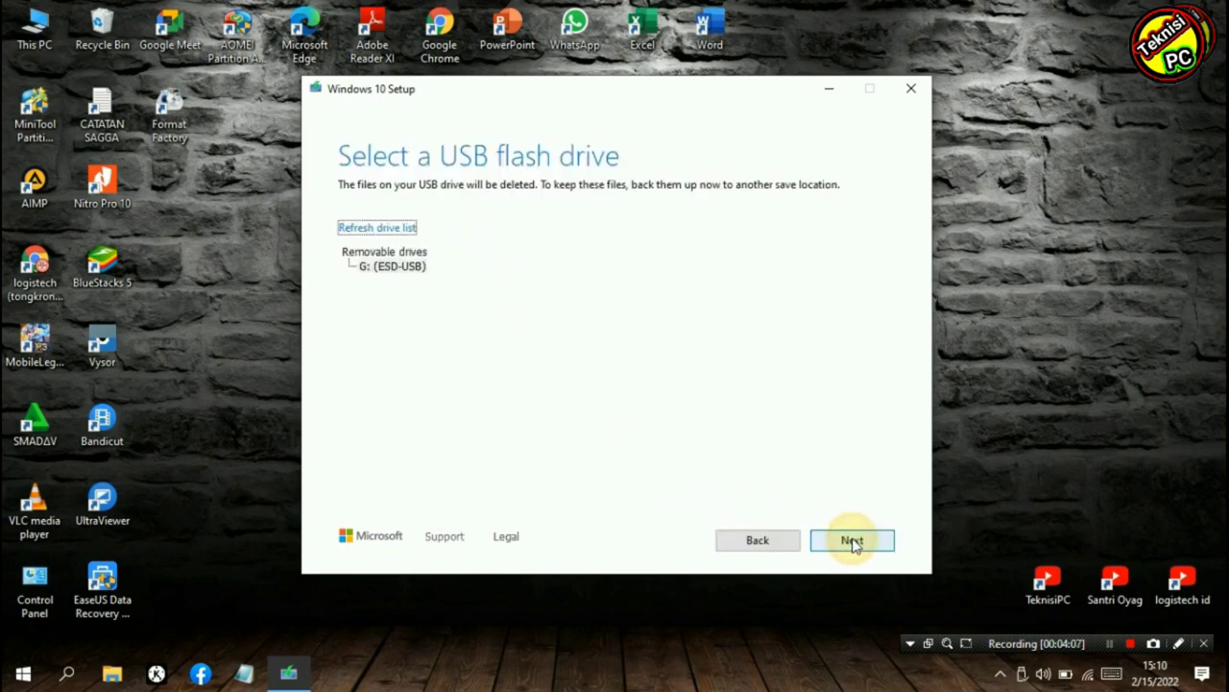
click(415, 266)
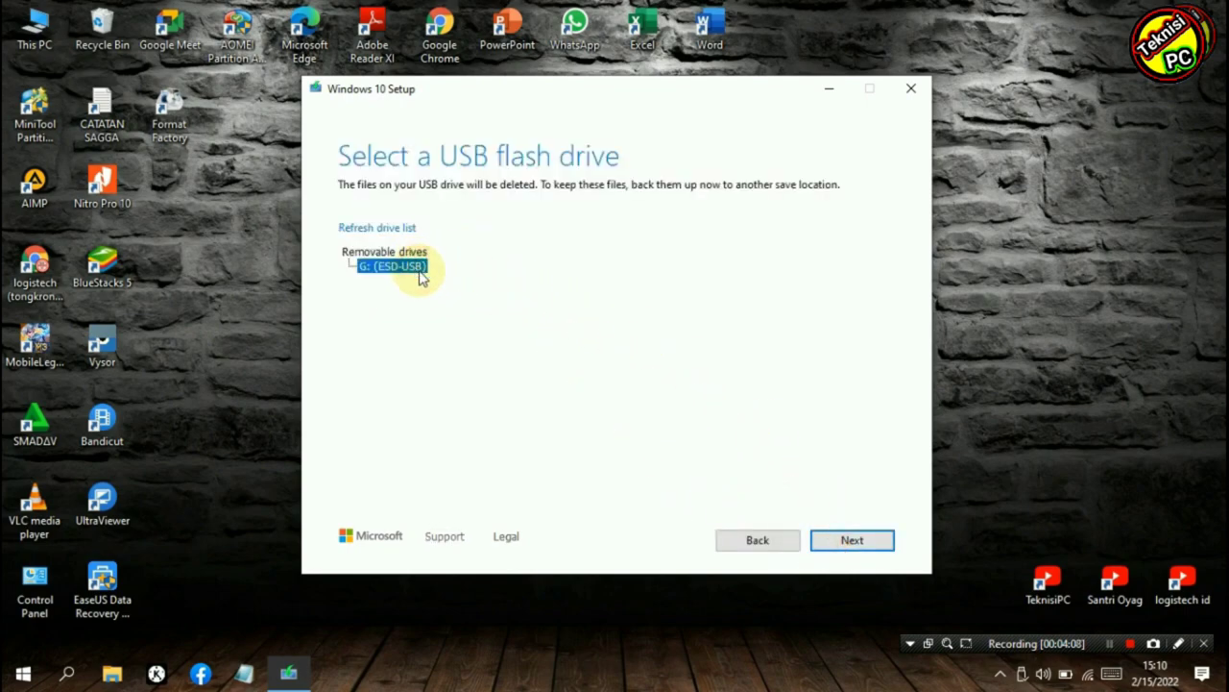
click(853, 540)
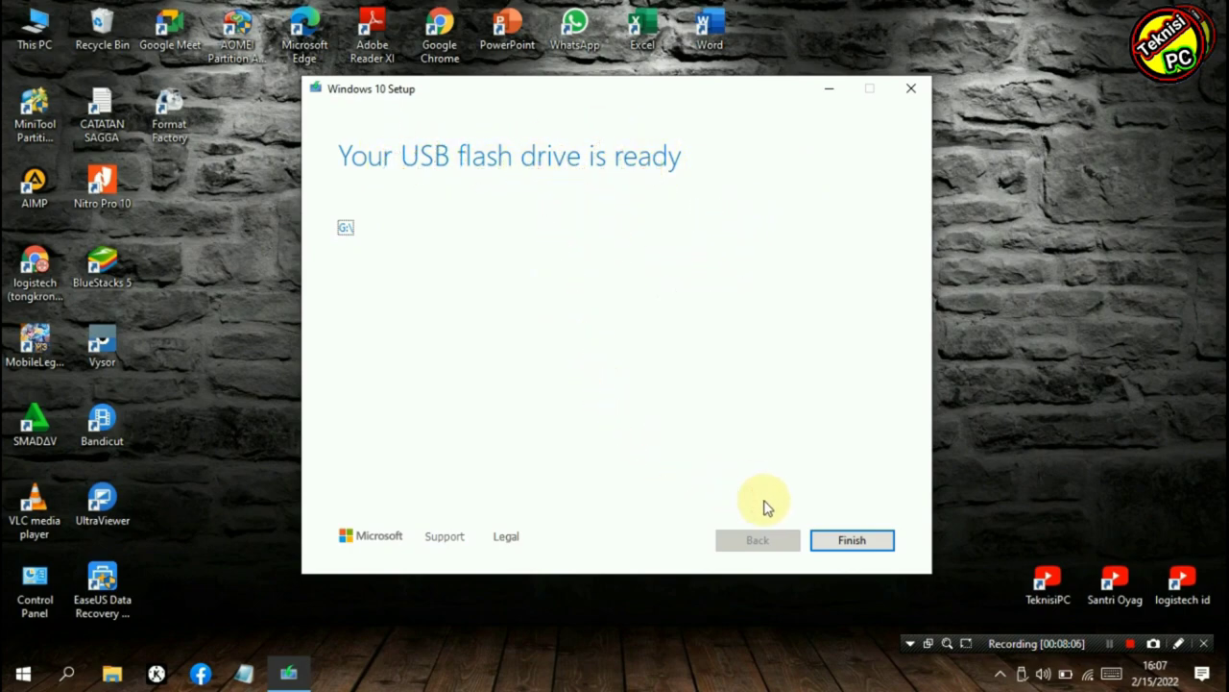
click(852, 542)
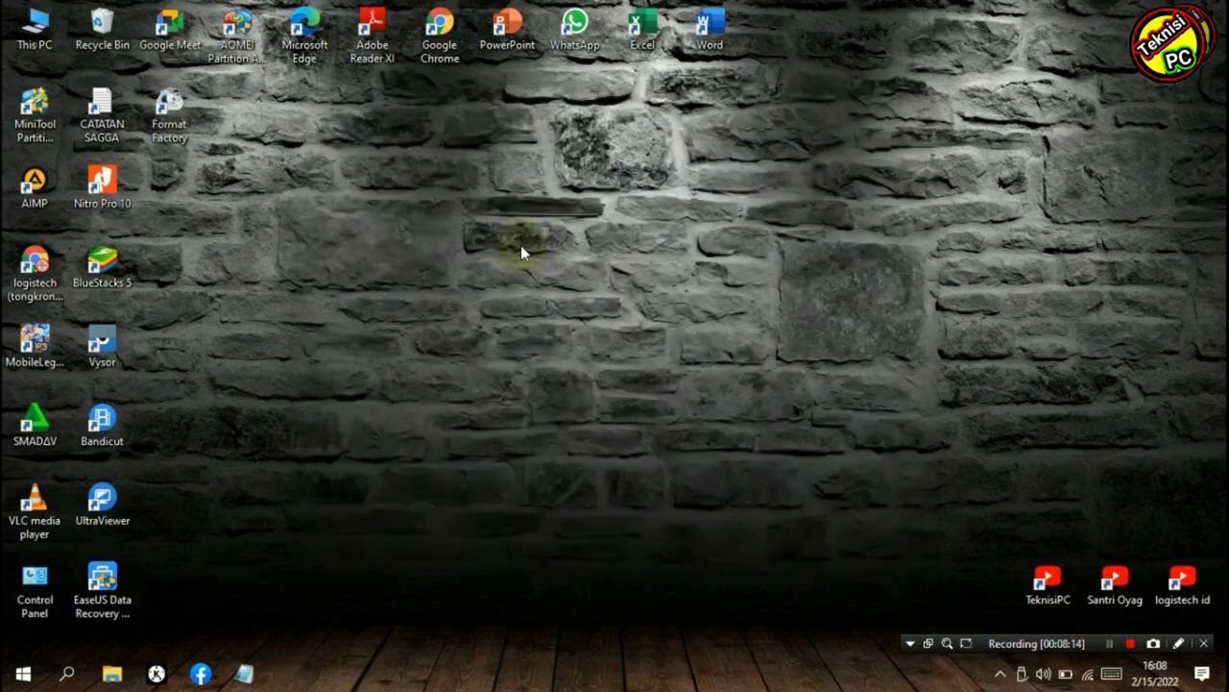
right_click(716, 386)
click(735, 432)
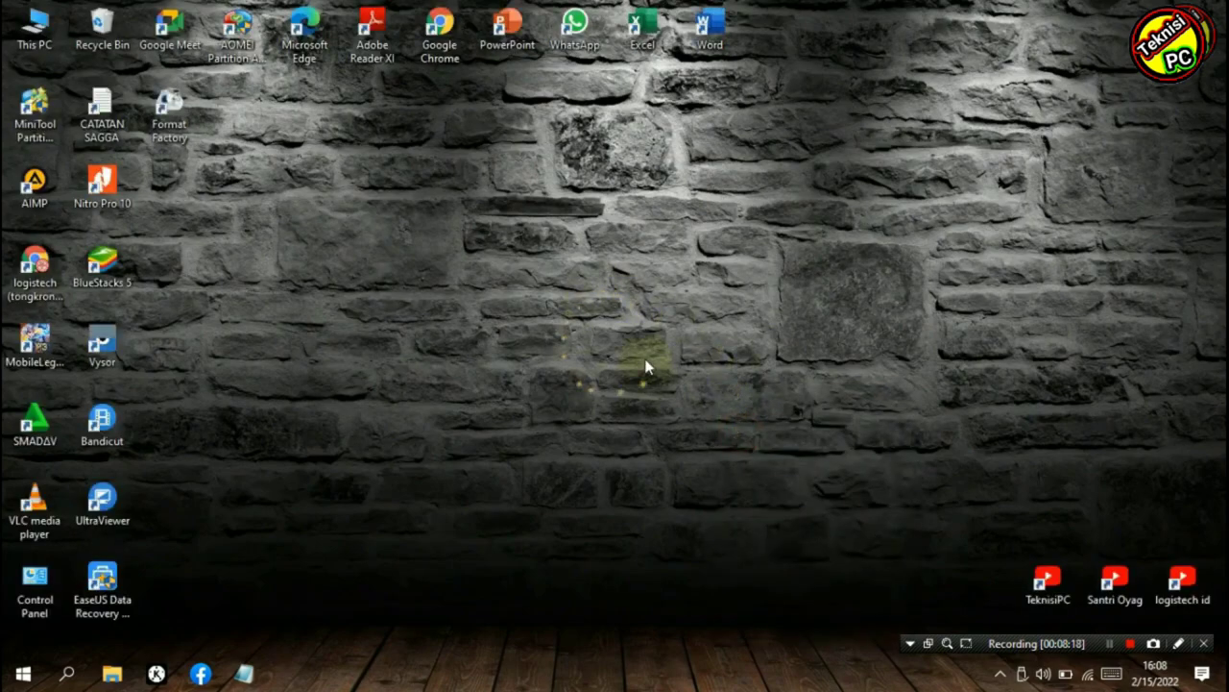